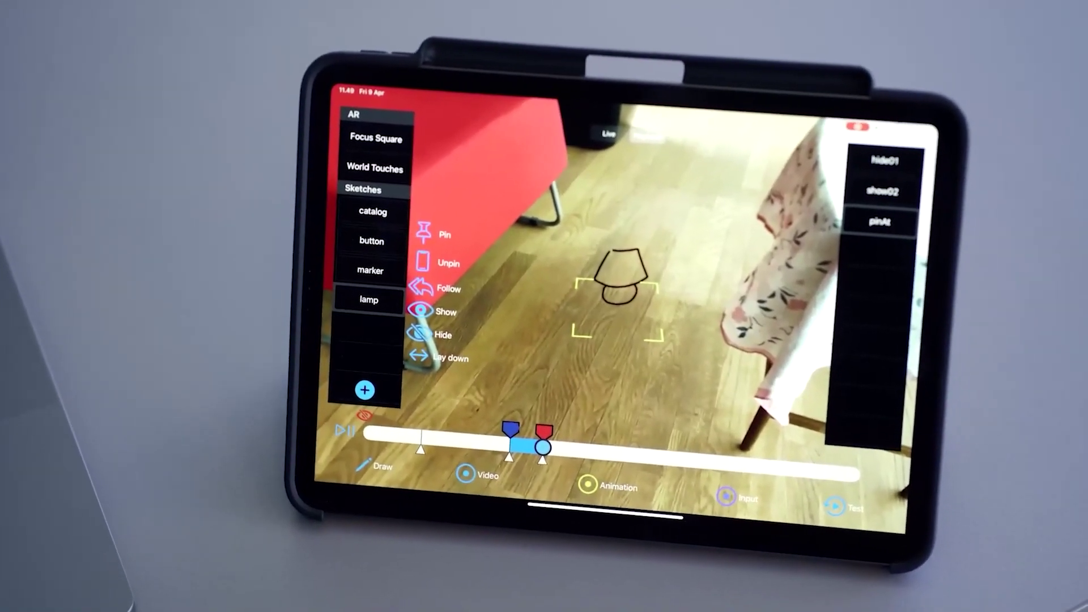
- Start an animation on the lamp sketch over the marked video range
{"action": "left_click", "coordinate": [576, 498]}
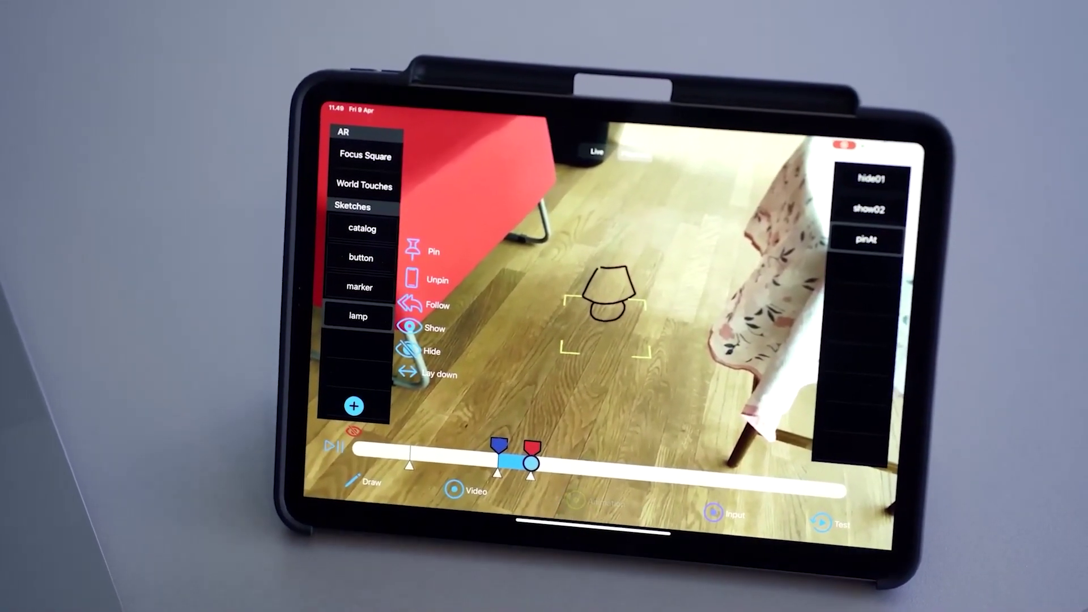
{"action": "left_click", "coordinate": [610, 288]}
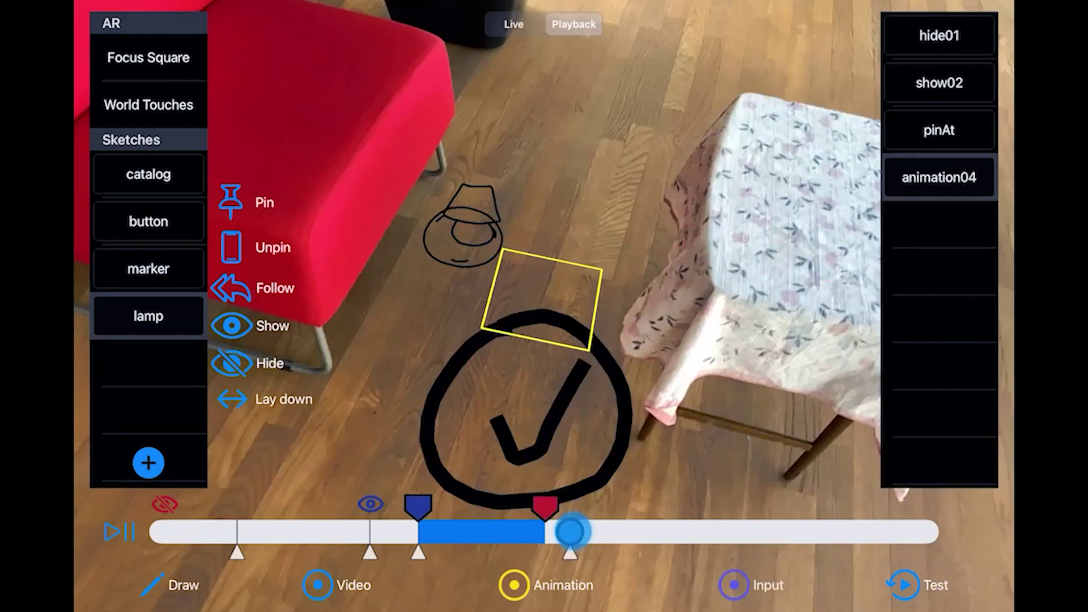
- Scrub the playhead to preview the lamp's animation04 movement
{"action": "mouse_move", "coordinate": [570, 532]}
{"action": "left_mouse_down"}
{"action": "mouse_move", "coordinate": [605, 532]}
{"action": "mouse_move", "coordinate": [582, 532]}
{"action": "left_mouse_up"}
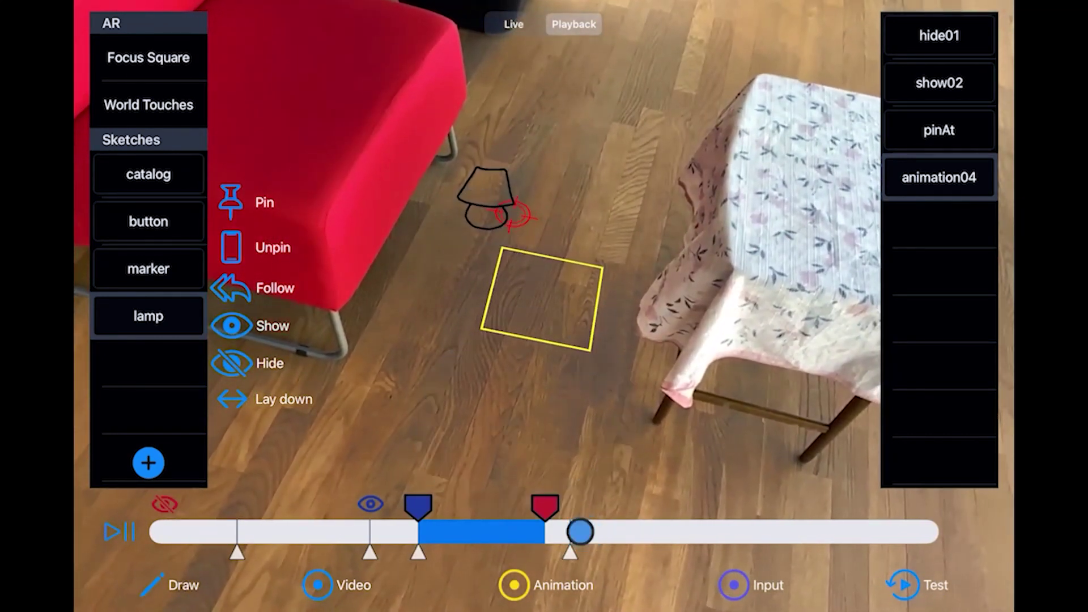